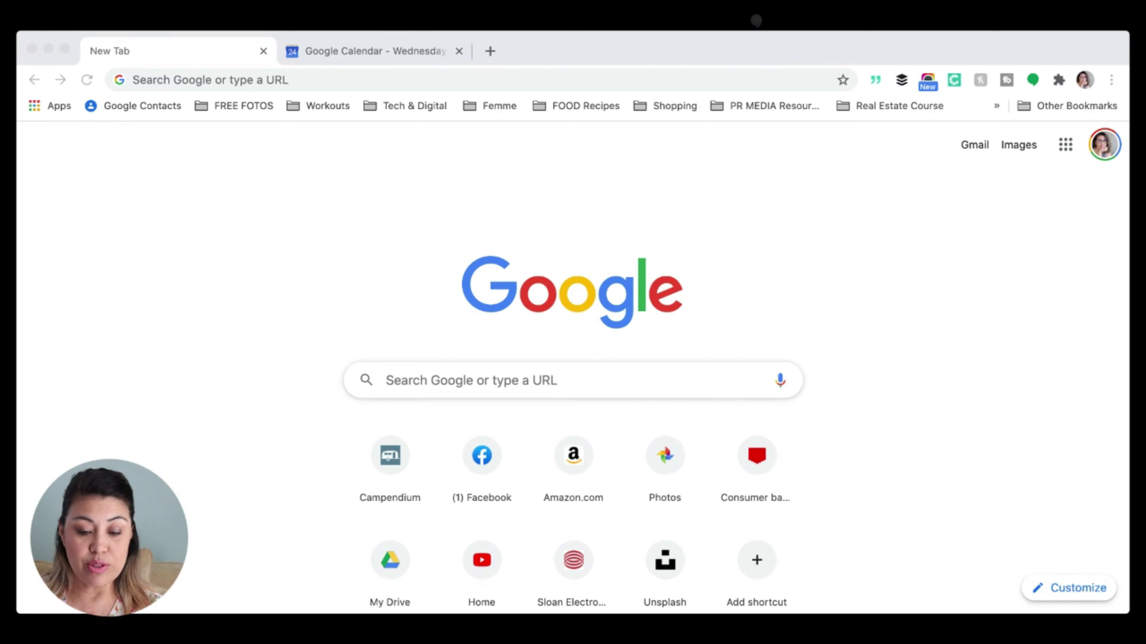
pyautogui.click(418, 80)
pyautogui.write('https://zoom.us')
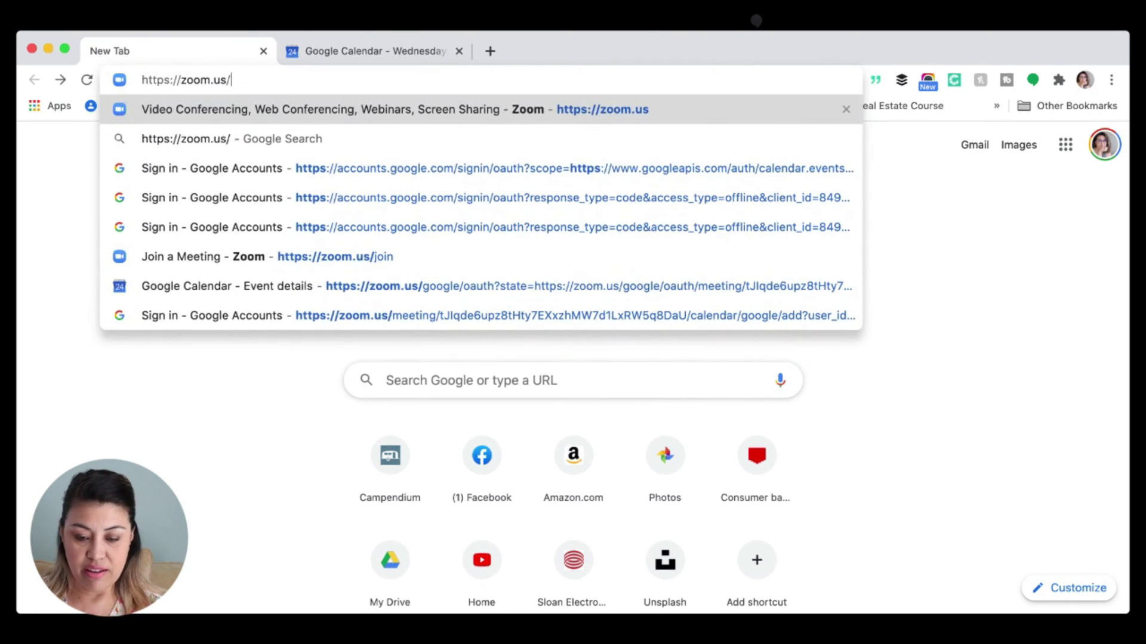
pyautogui.press('Return')
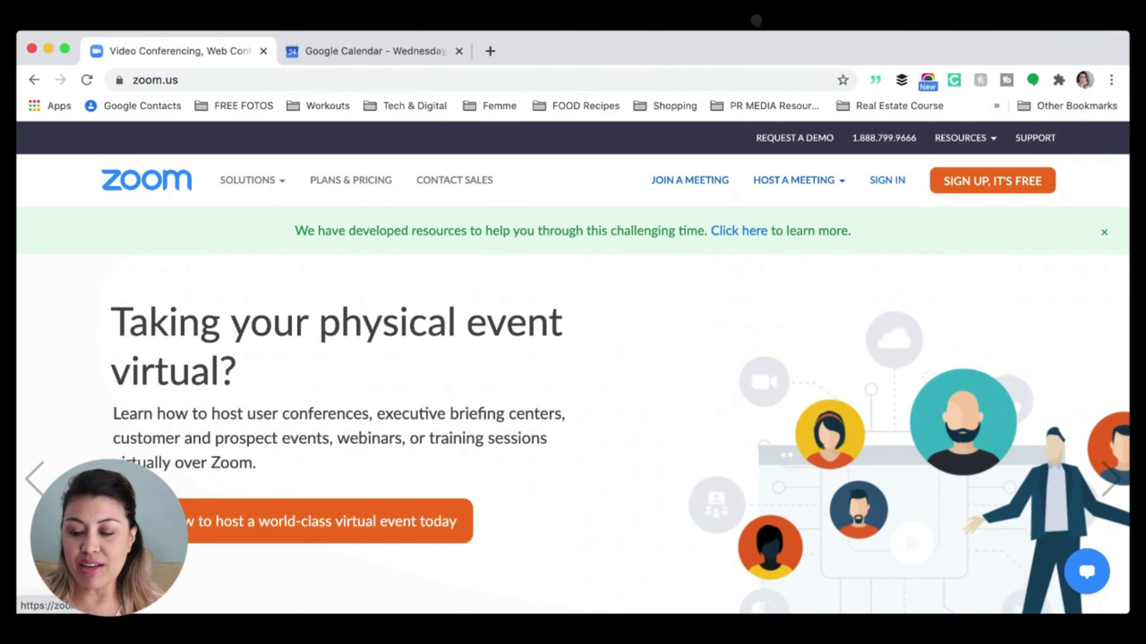
# Step: Sign in to the Zoom web portal and view the empty Upcoming Meetings list
pyautogui.click(887, 180)
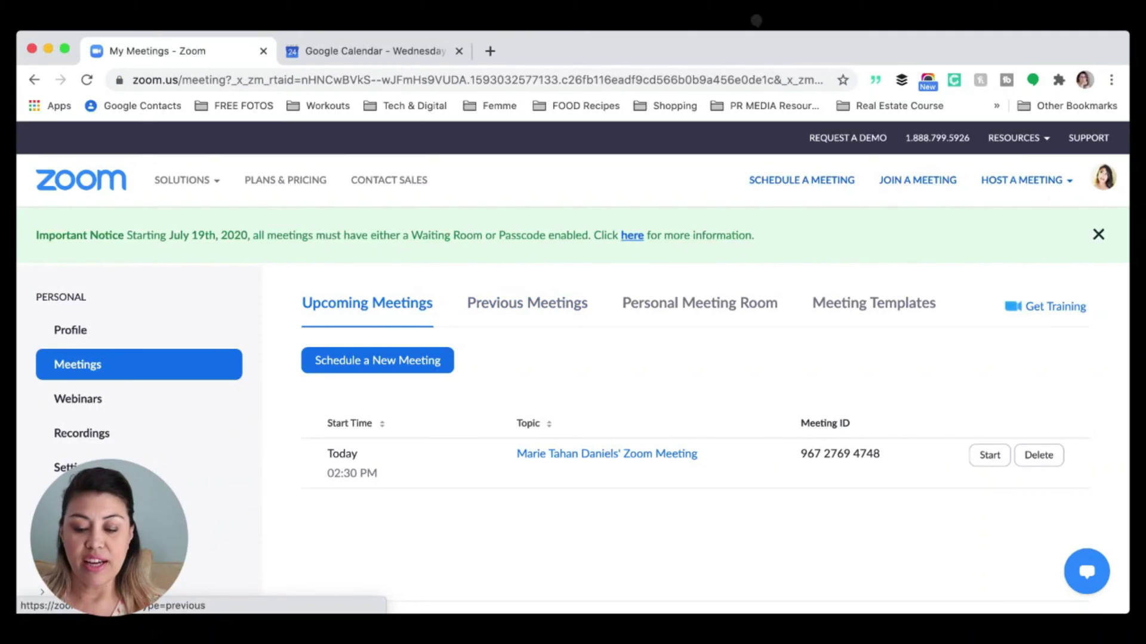
pyautogui.scroll(-10, 692, 382)
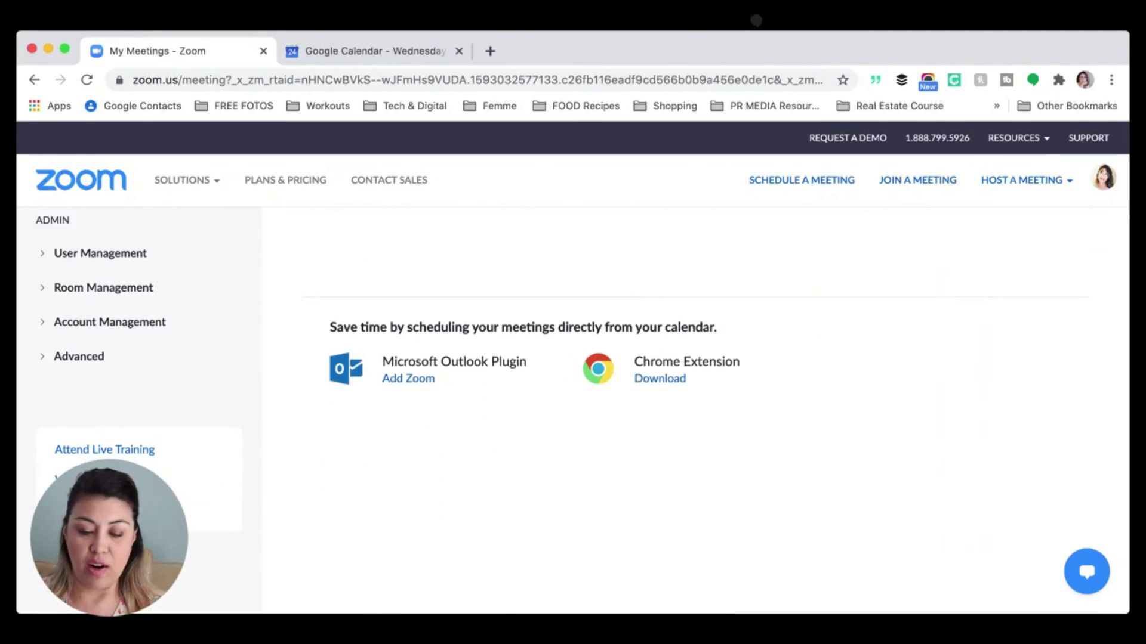
pyautogui.scroll(5, 692, 382)
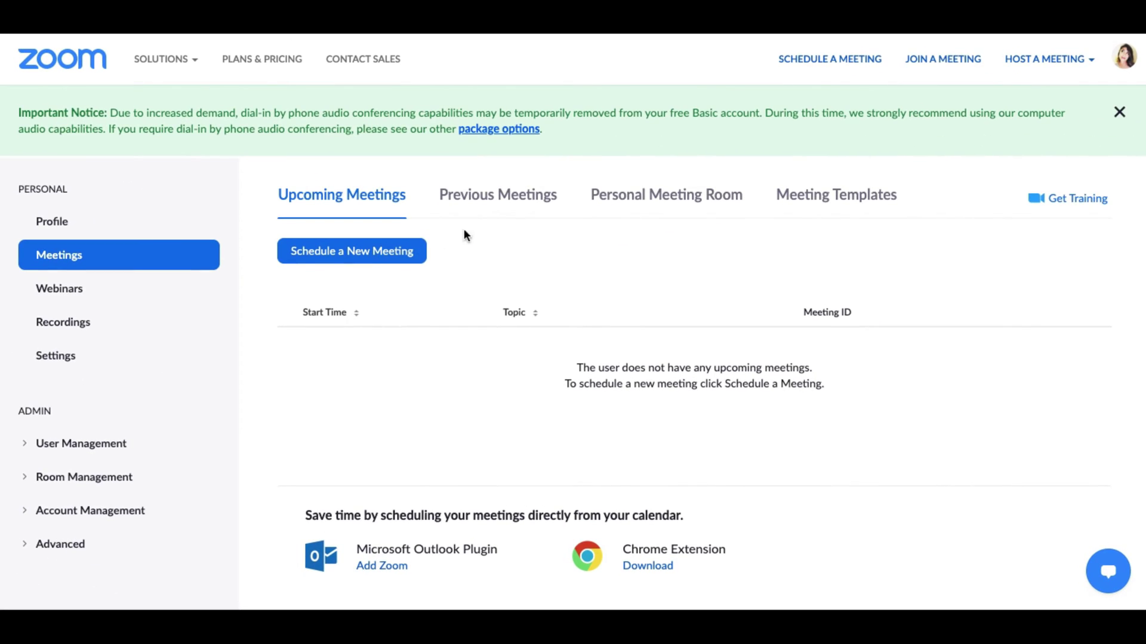
# Step: Start a new meeting titled 'My test meeting' with description 'Let's see how this is done...'
pyautogui.click(821, 58)
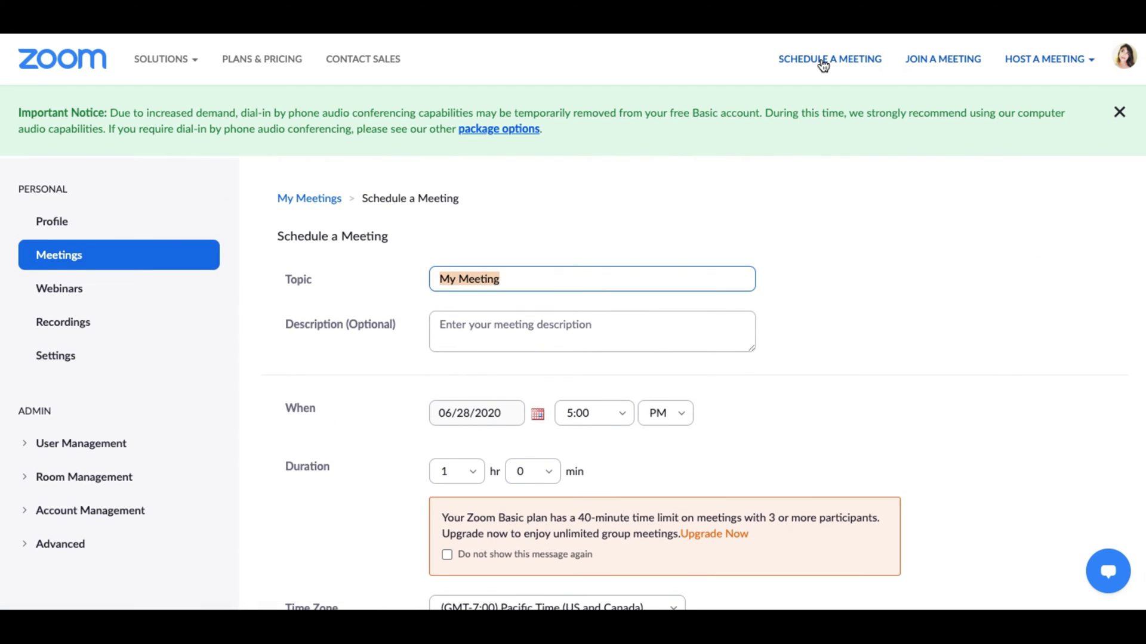
pyautogui.write('My te')
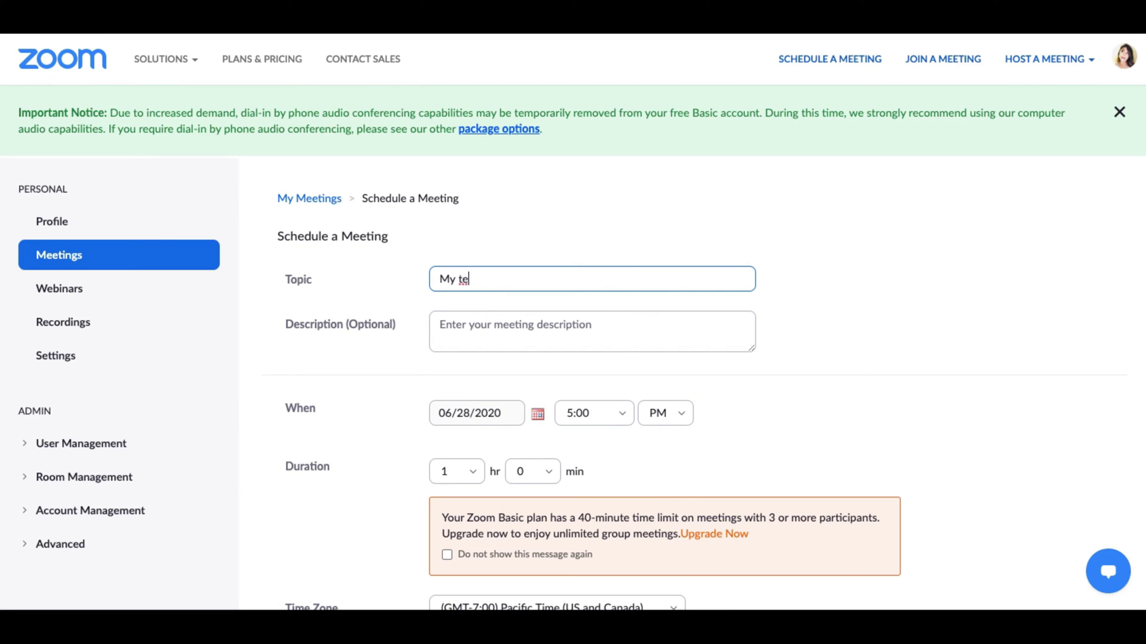
pyautogui.write('st meeting')
pyautogui.click(696, 328)
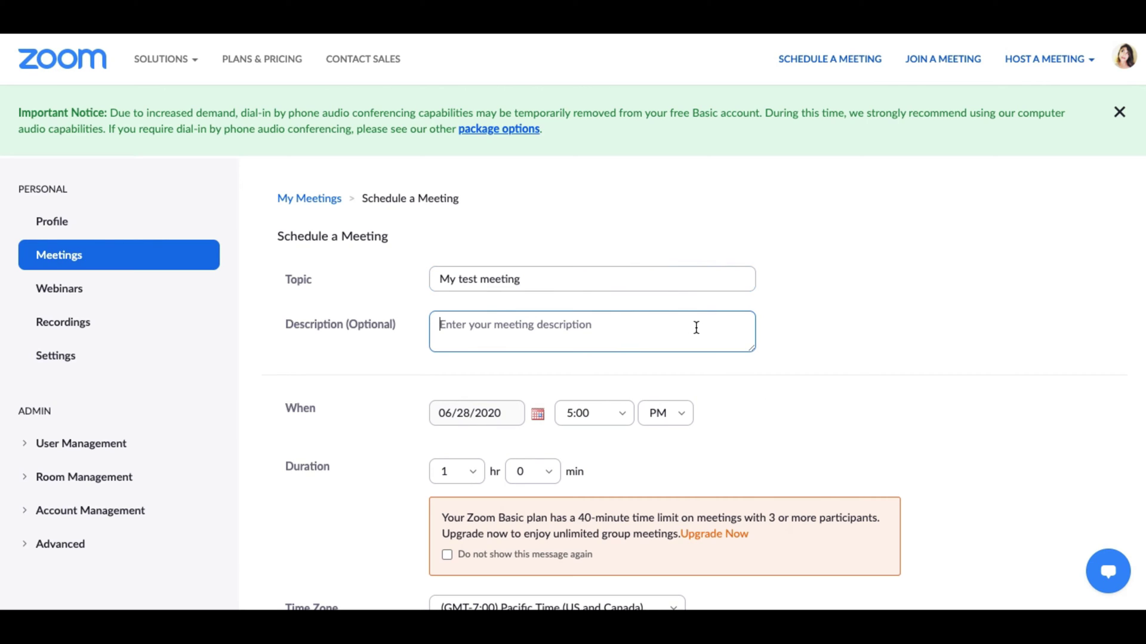
pyautogui.write("Let's ")
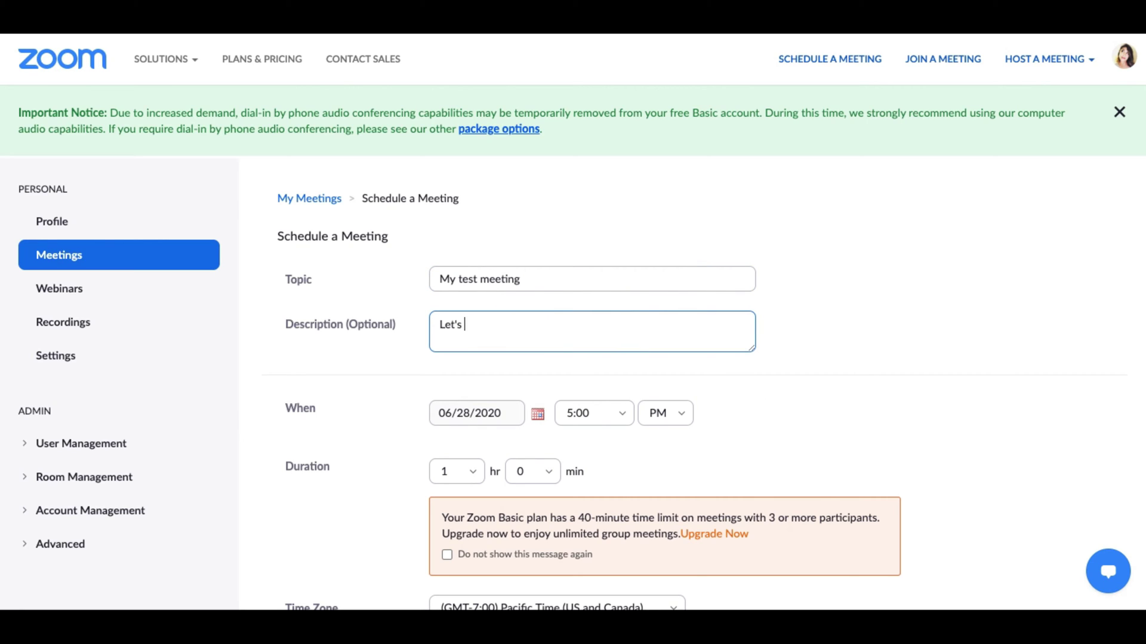
pyautogui.write('see how this is done')
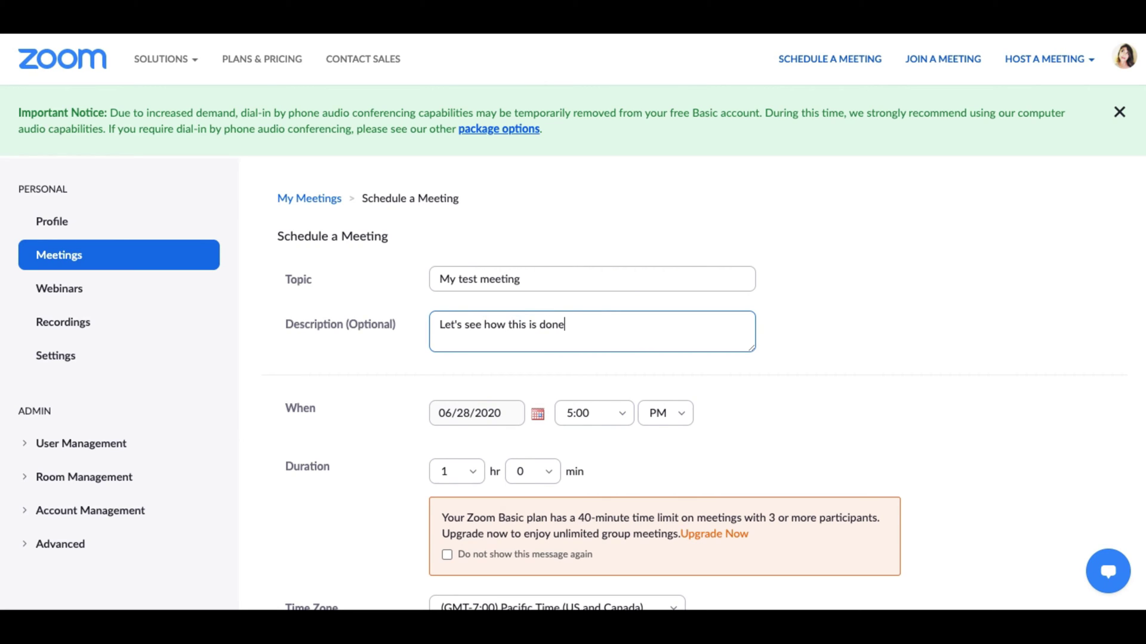
pyautogui.write('...')
pyautogui.click(538, 414)
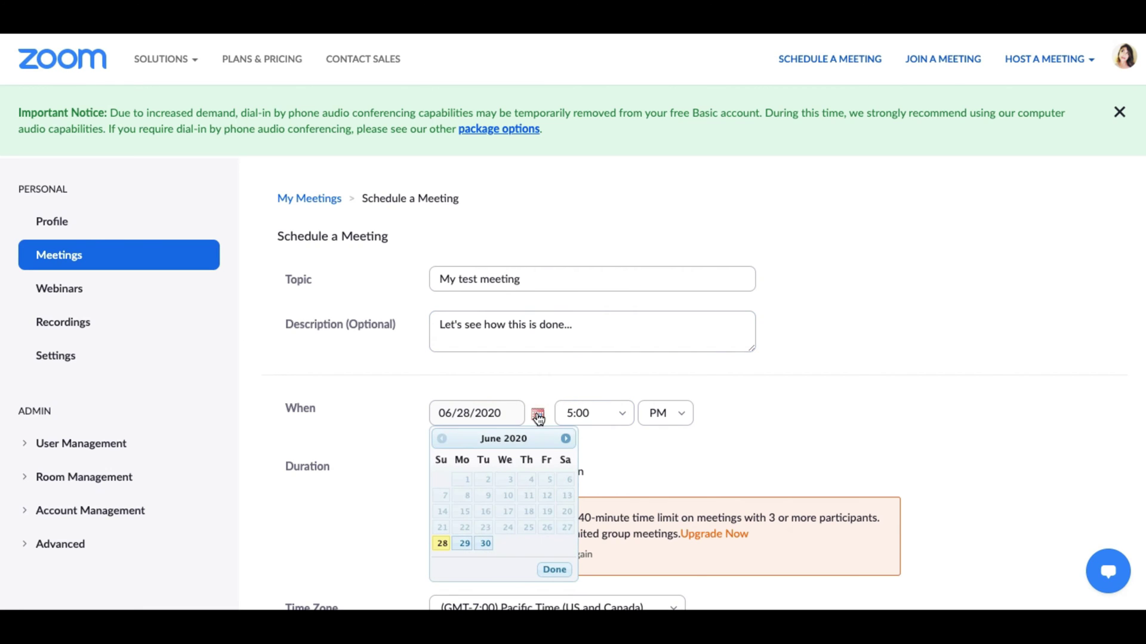
pyautogui.click(442, 543)
pyautogui.click(604, 412)
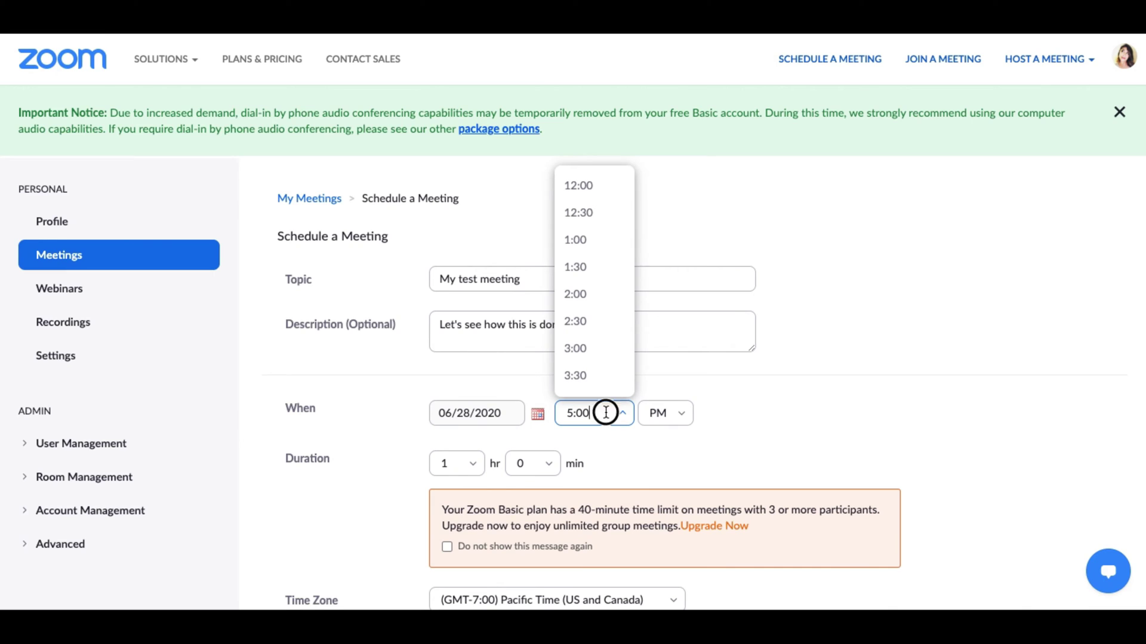
pyautogui.click(679, 432)
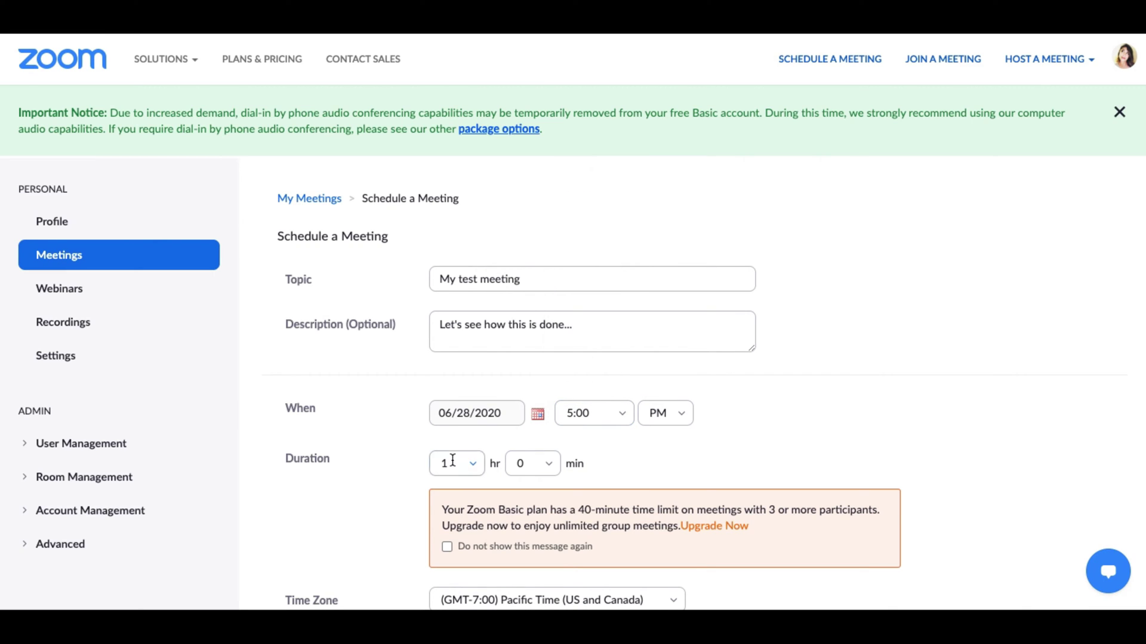
pyautogui.scroll(-3, 452, 463)
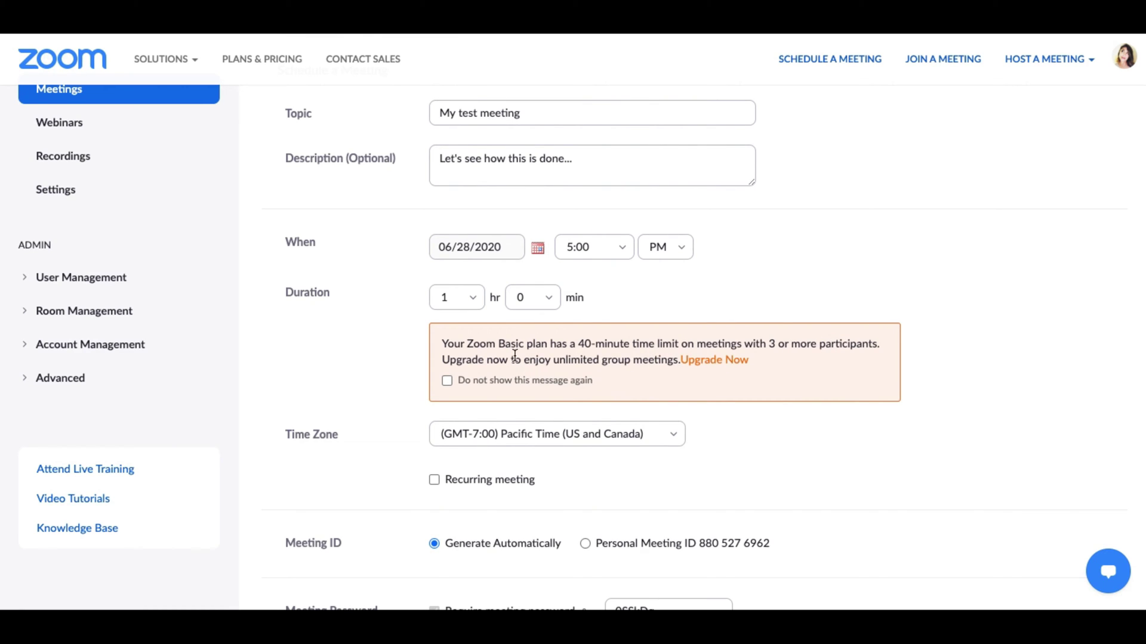
pyautogui.click(472, 302)
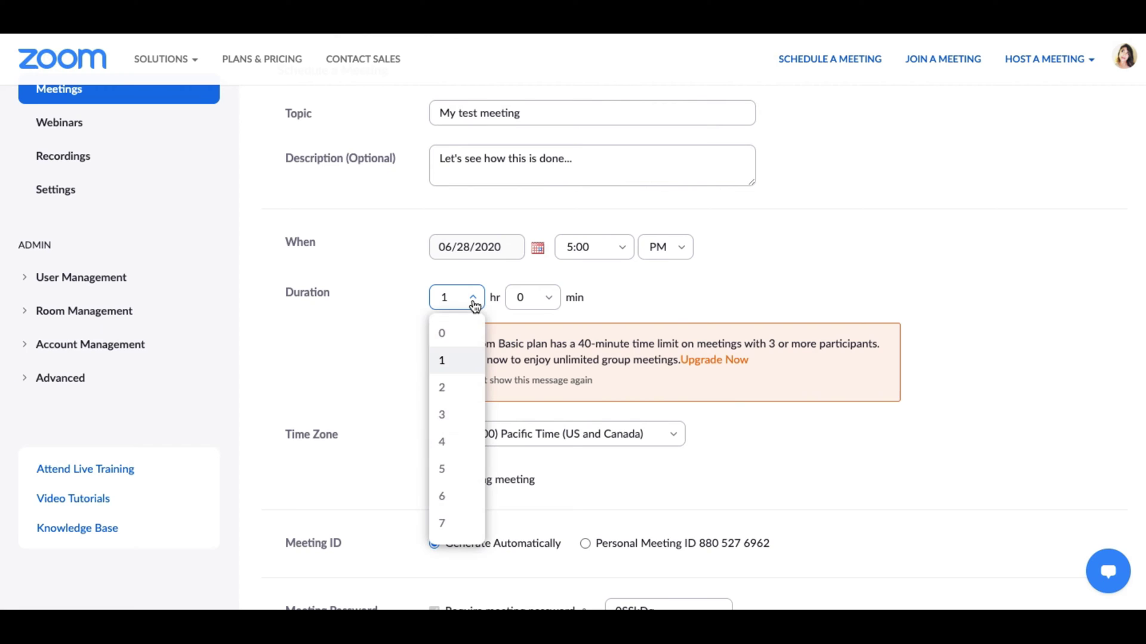
pyautogui.click(473, 302)
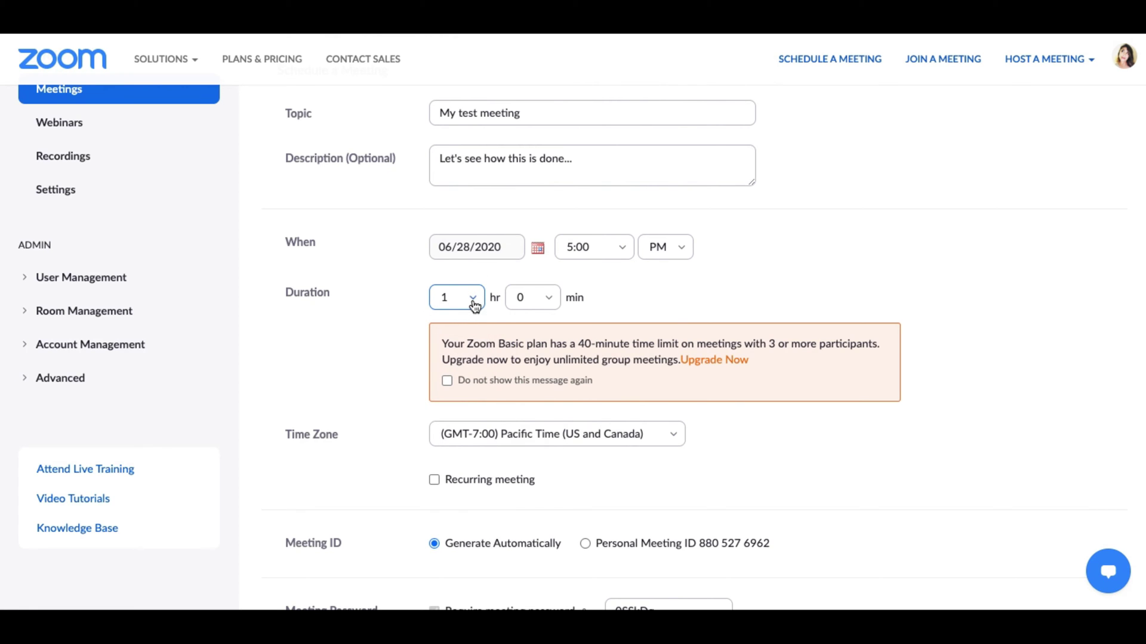
# Step: Turn host video on and save 'My test meeting' for Jun 28, 2020 at 05:00 PM
pyautogui.scroll(-3, 351, 409)
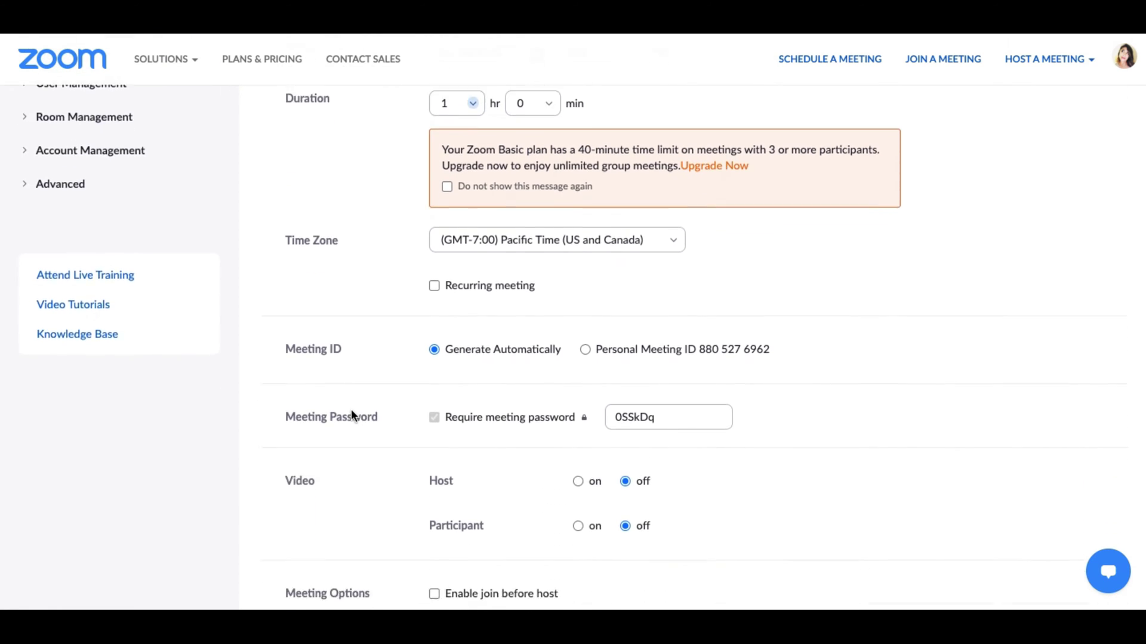
pyautogui.scroll(-1, 351, 409)
pyautogui.scroll(-1, 351, 406)
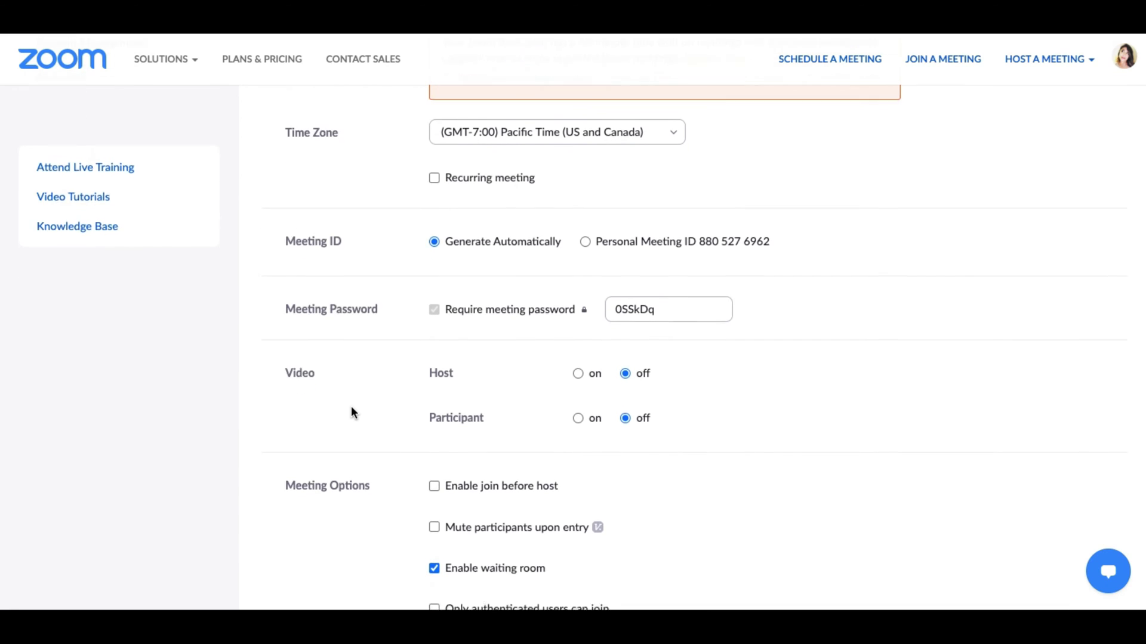
pyautogui.scroll(-4, 351, 407)
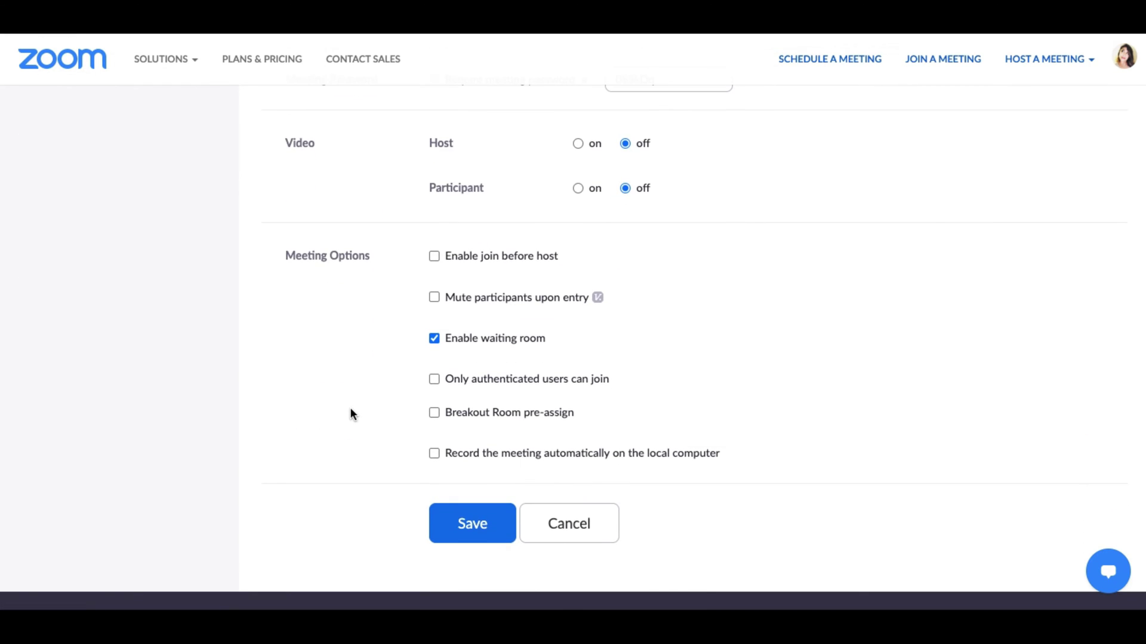
pyautogui.click(579, 142)
pyautogui.scroll(-3, 775, 396)
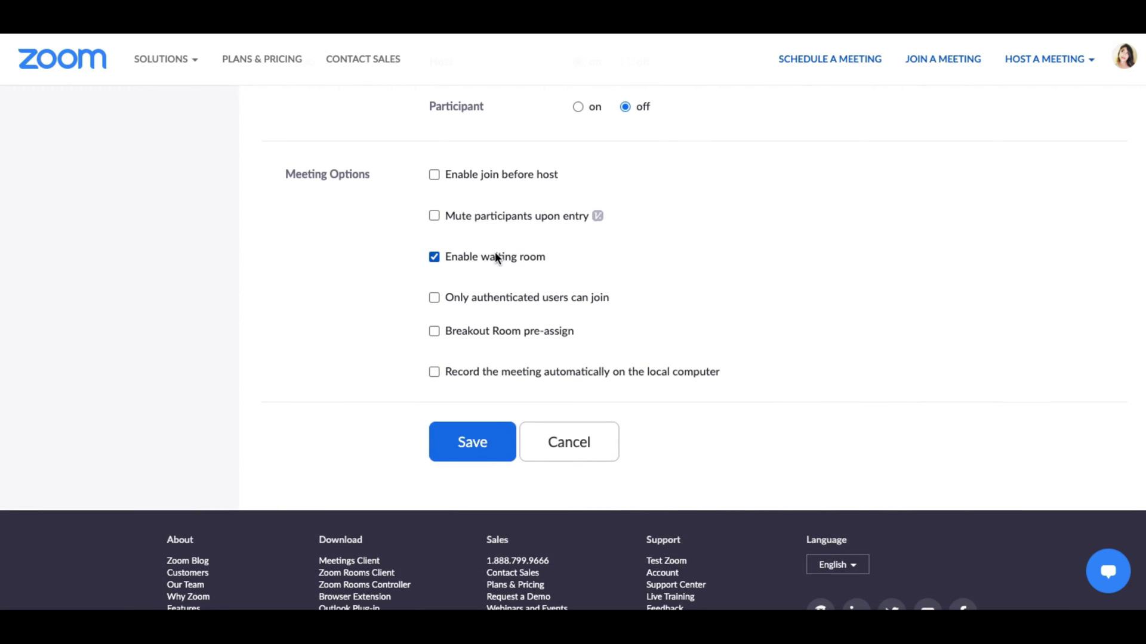
pyautogui.click(484, 454)
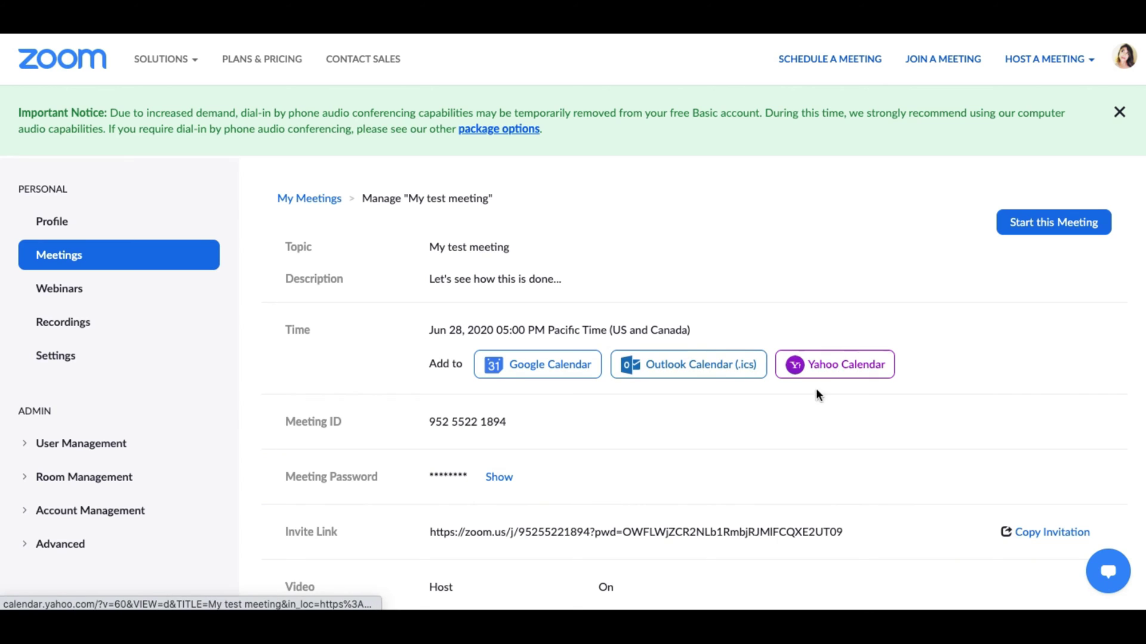
# Step: Scroll through the saved meeting's Manage page details
pyautogui.scroll(-2, 752, 424)
pyautogui.scroll(-3, 754, 428)
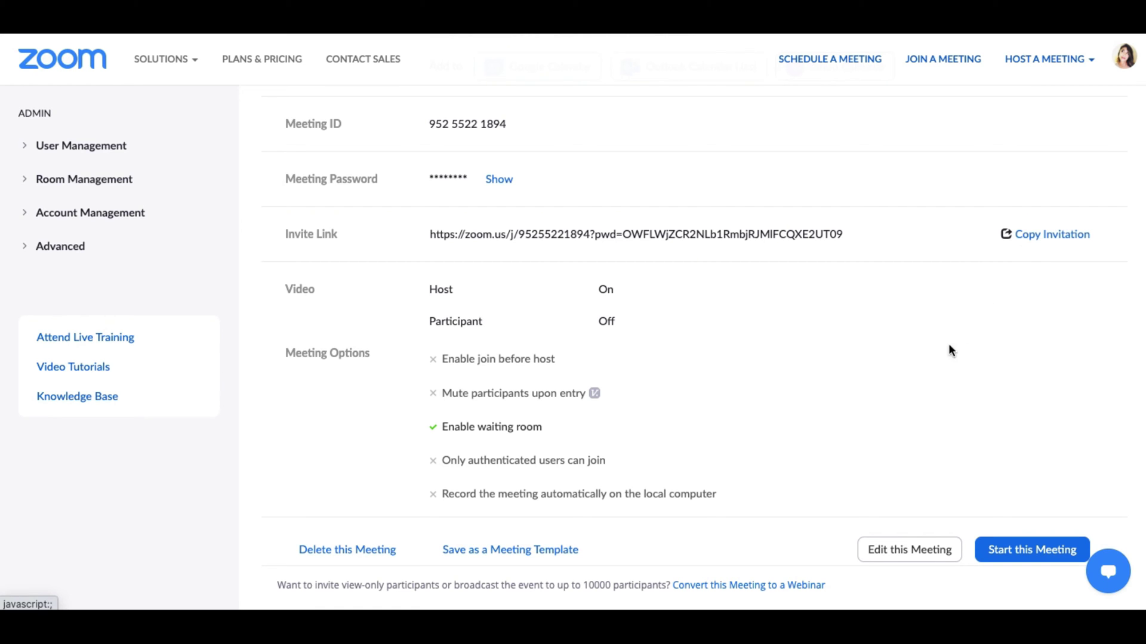
pyautogui.scroll(-2, 929, 374)
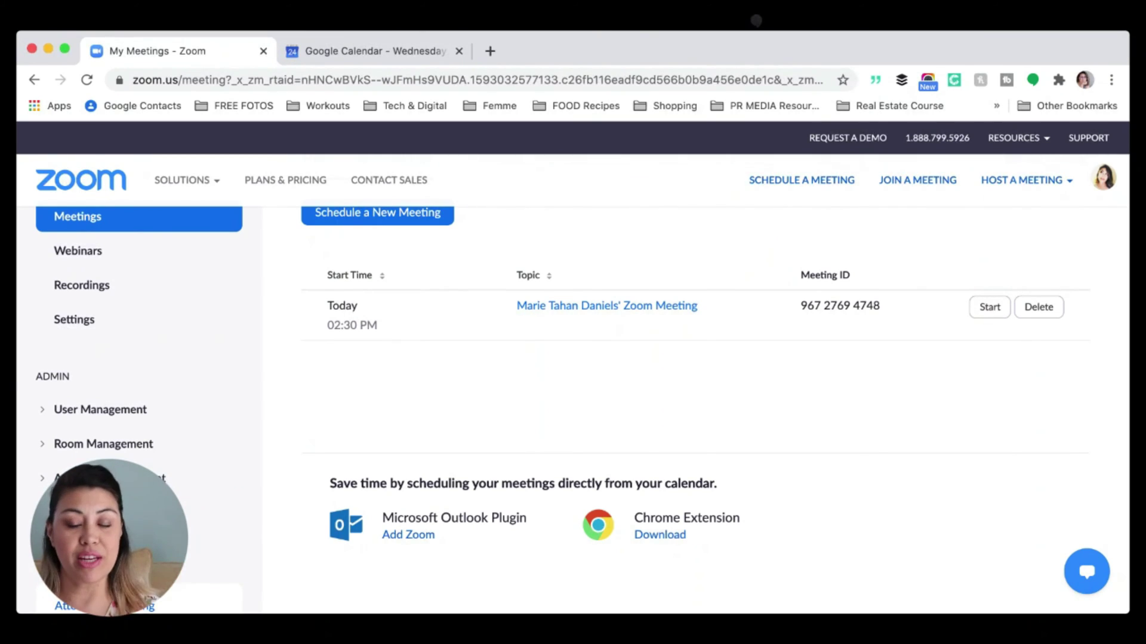
# Step: In Google Calendar, open today's 2:30 Zoom event and review its join details
pyautogui.hotkey('ctrl', 'Tab')
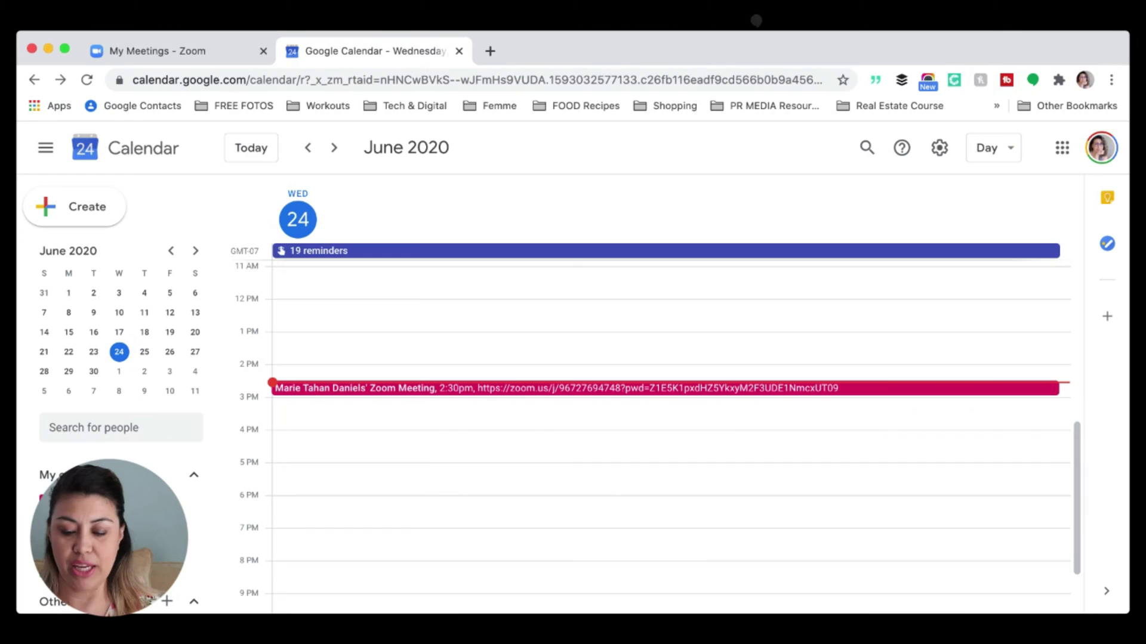
pyautogui.click(596, 388)
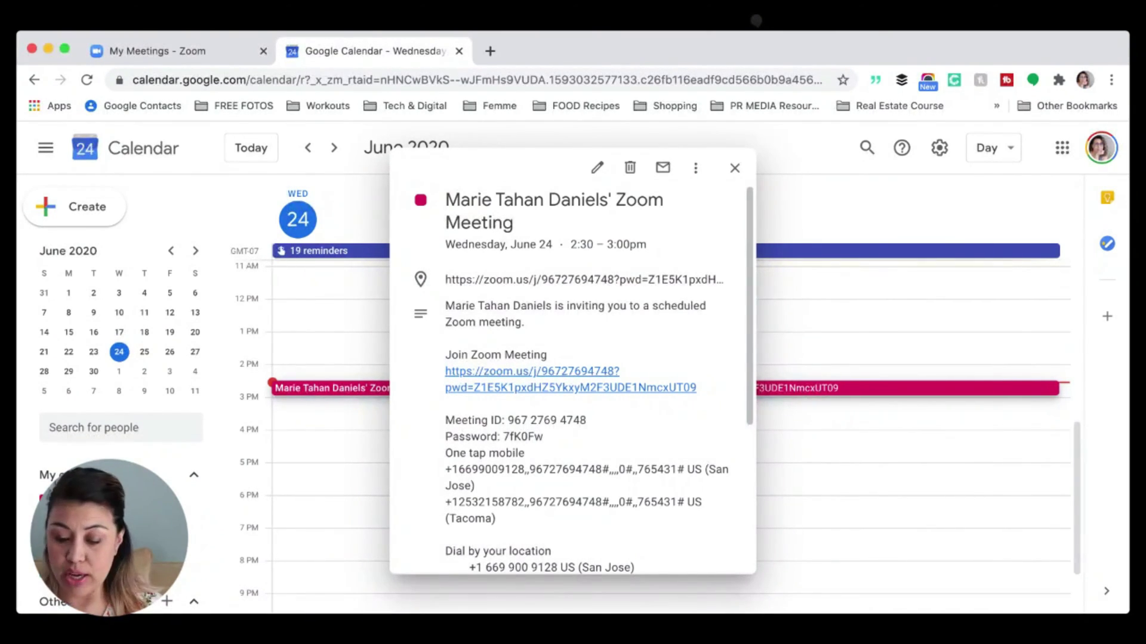
pyautogui.scroll(-2, 573, 379)
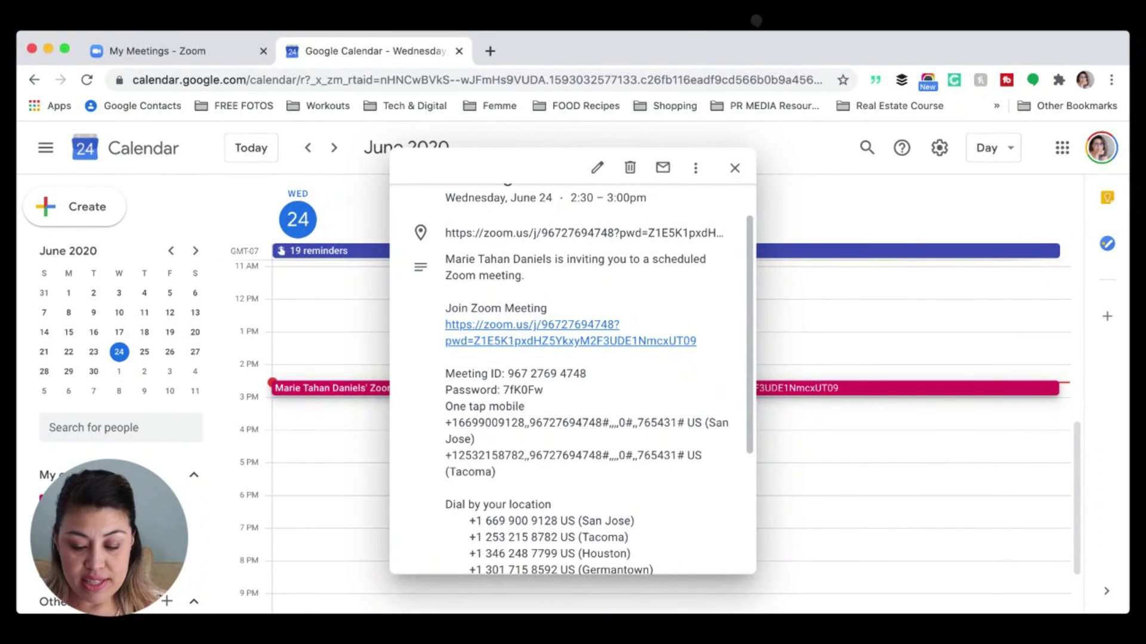
pyautogui.scroll(-3, 573, 382)
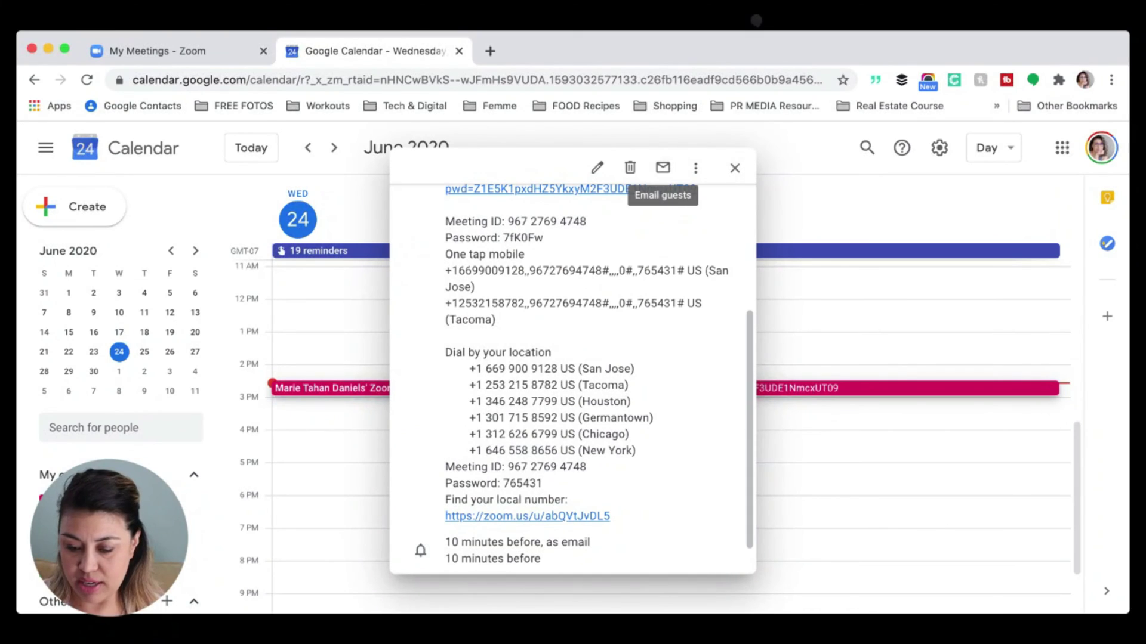
# Step: Join the meeting from its link and connect with computer audio
pyautogui.click(537, 189)
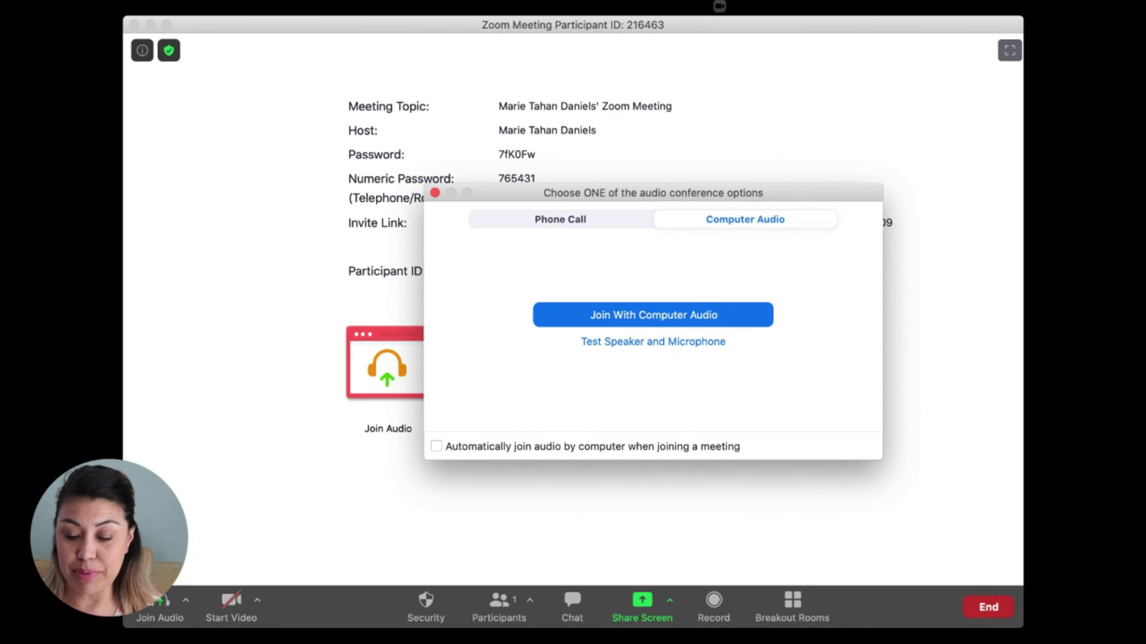
pyautogui.press('Return')
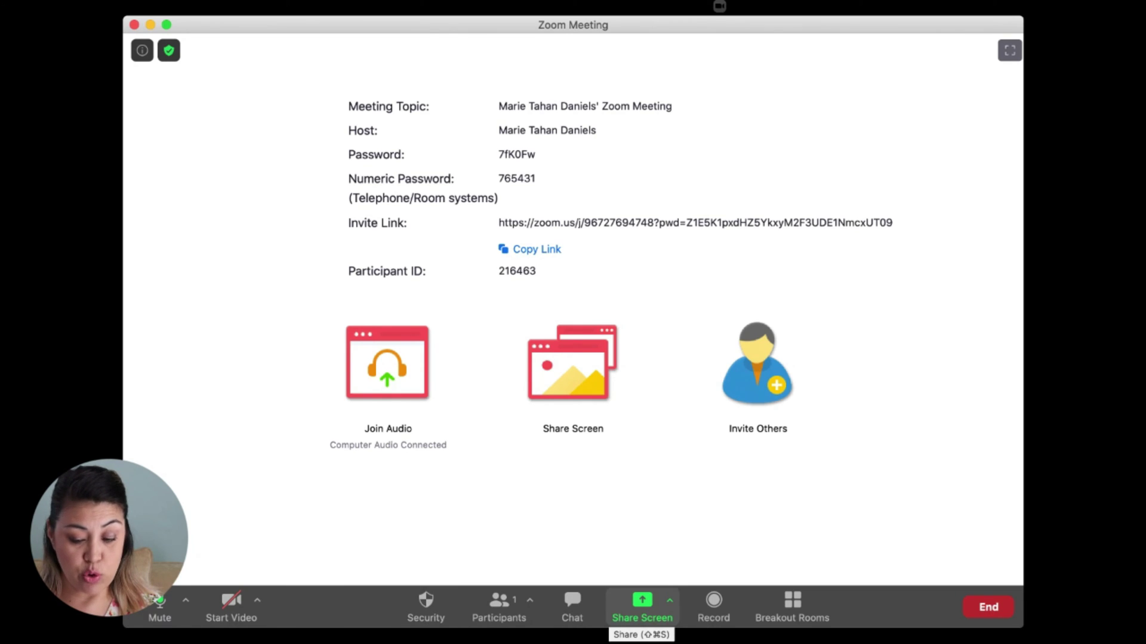
# Step: Send 'HELLO' to everyone in the meeting chat
pyautogui.click(572, 604)
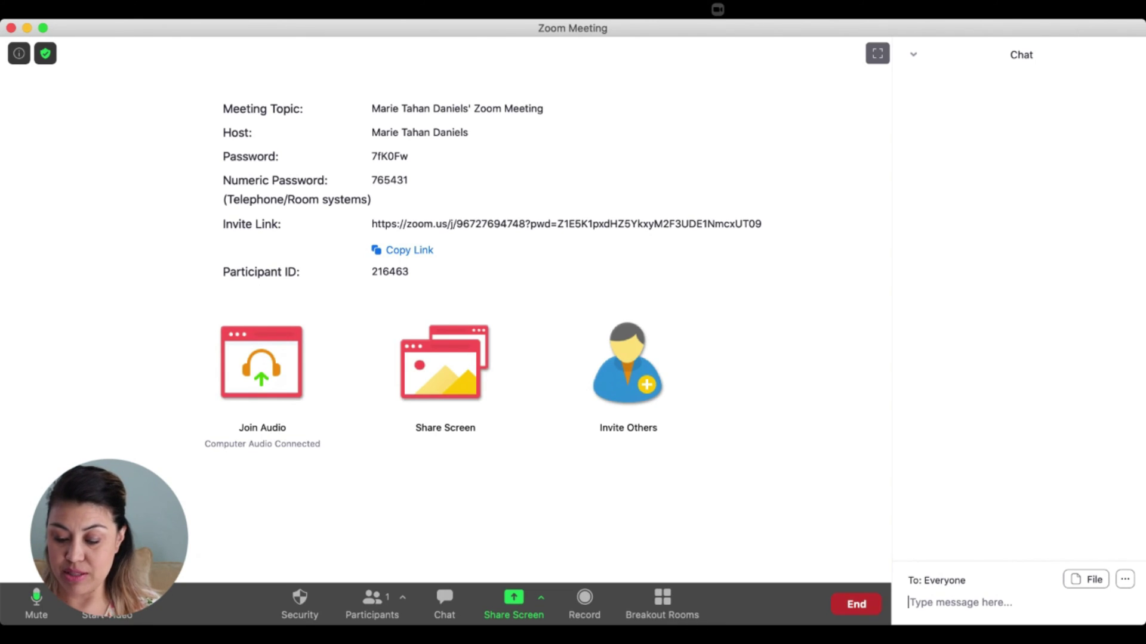
pyautogui.write('HELLO')
pyautogui.press('Return')
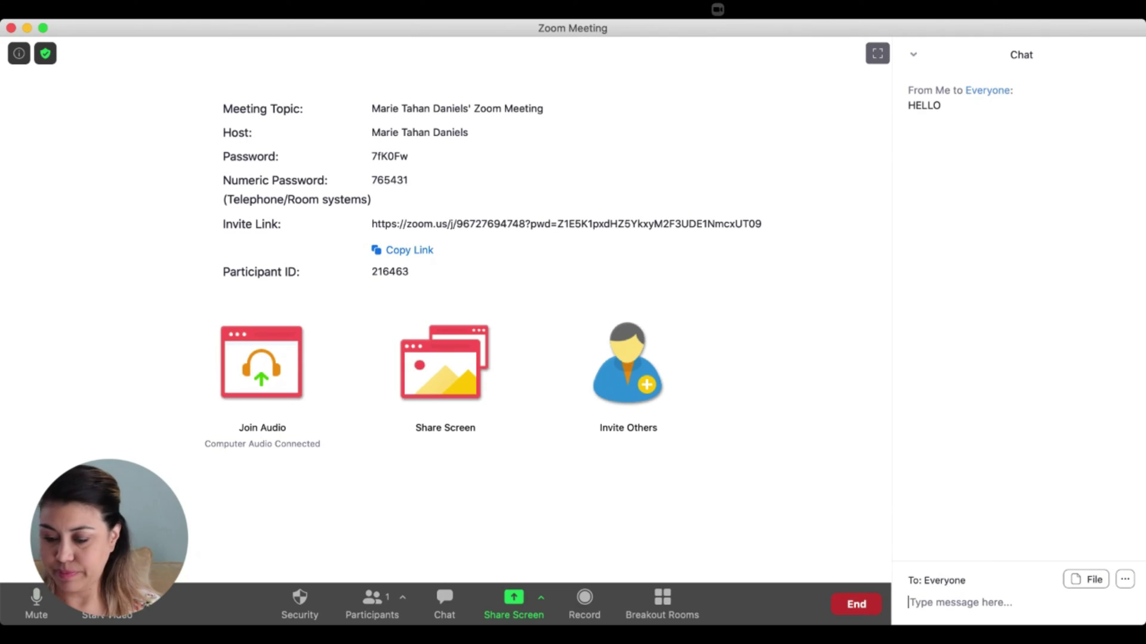